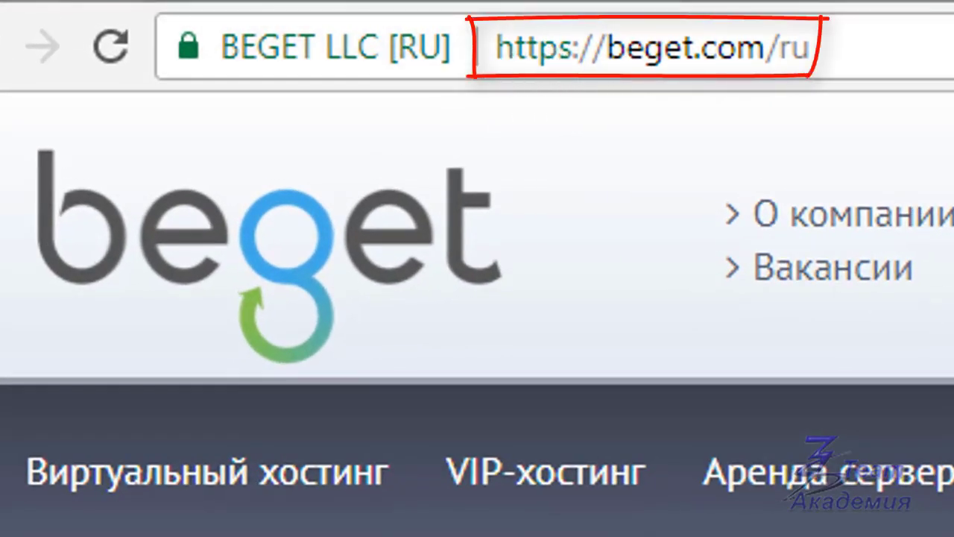
# Step: Scroll down the Beget site on the way to the control panel sign-in page
pyautogui.scroll(-5, 90, 496)
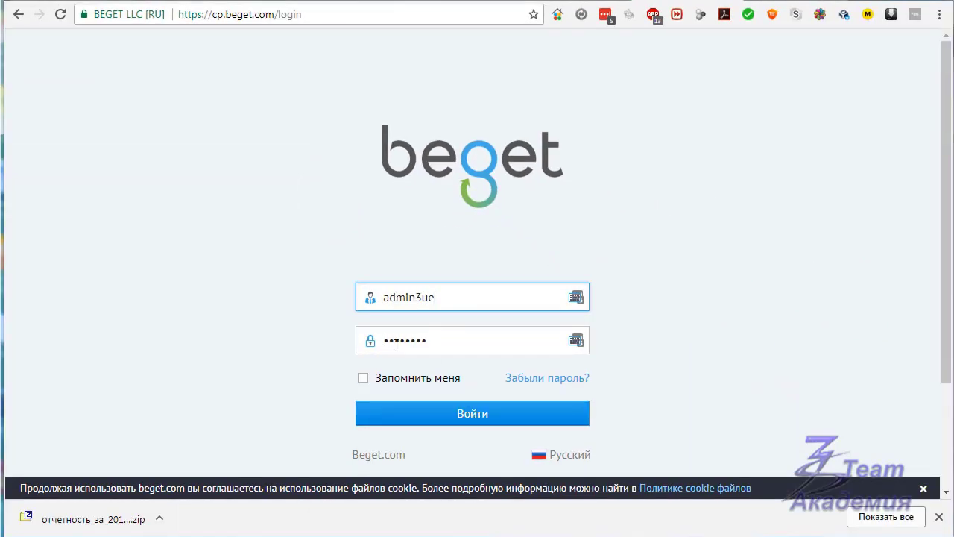
# Step: Sign in to the Beget control panel with Войти to reach the dashboard
pyautogui.click(473, 415)
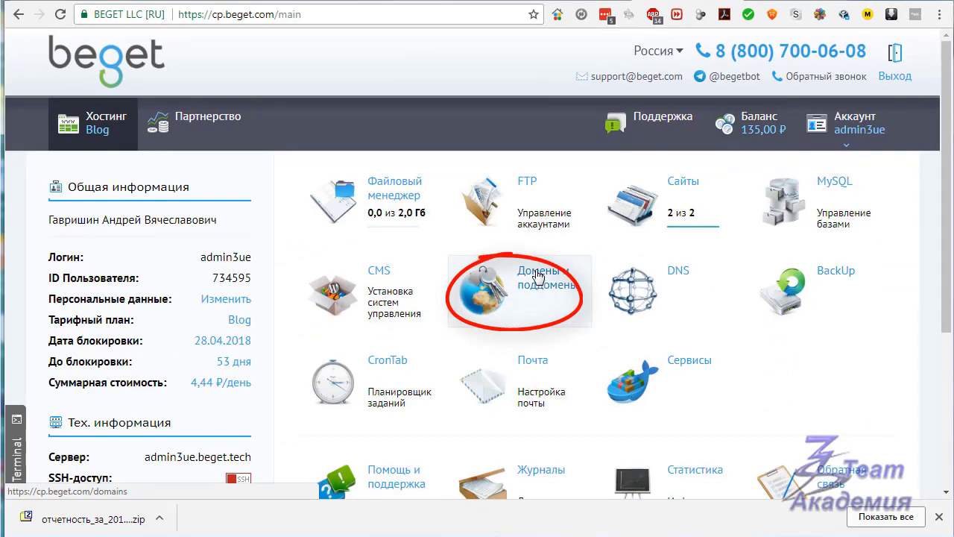
# Step: Open Домены и поддомены, go to Зарегистрировать домен and focus the Имя домена field
pyautogui.click(538, 277)
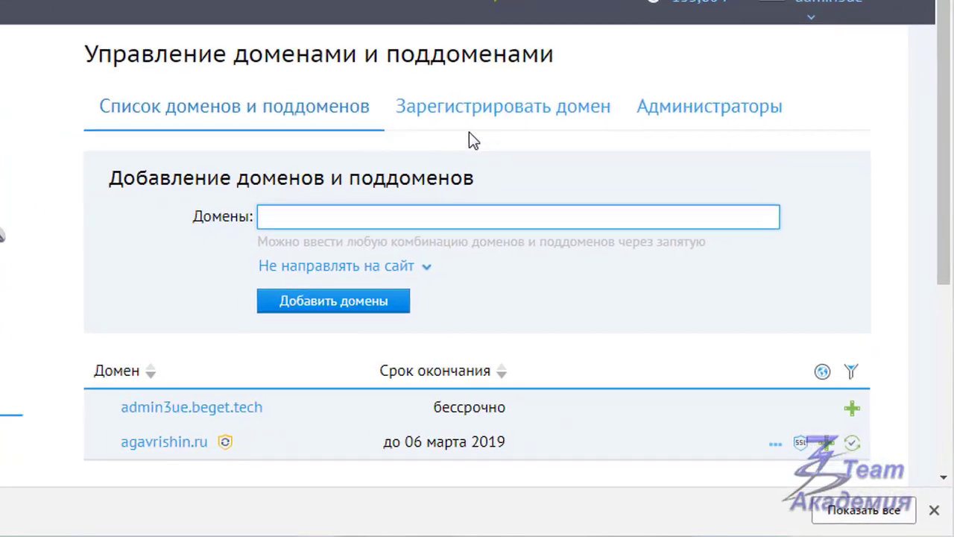
pyautogui.click(497, 104)
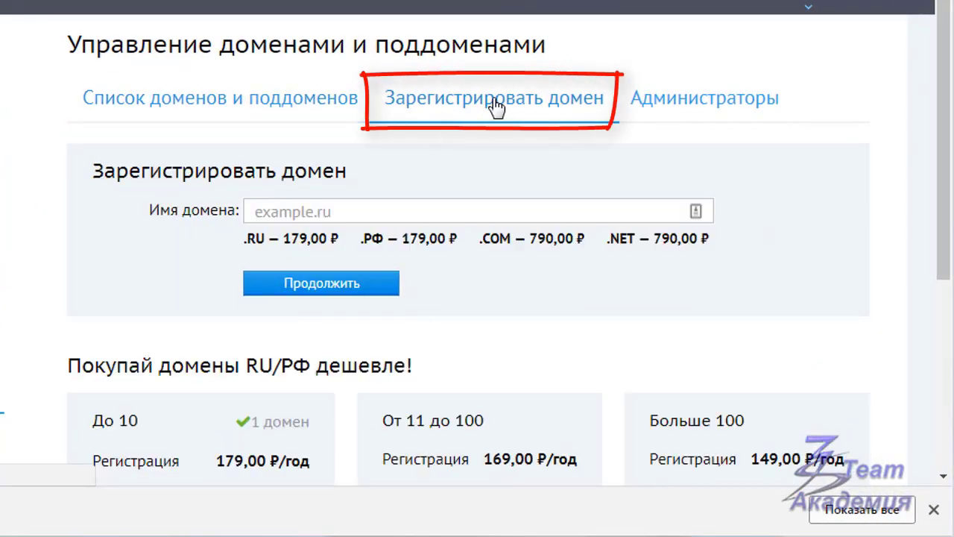
pyautogui.click(257, 213)
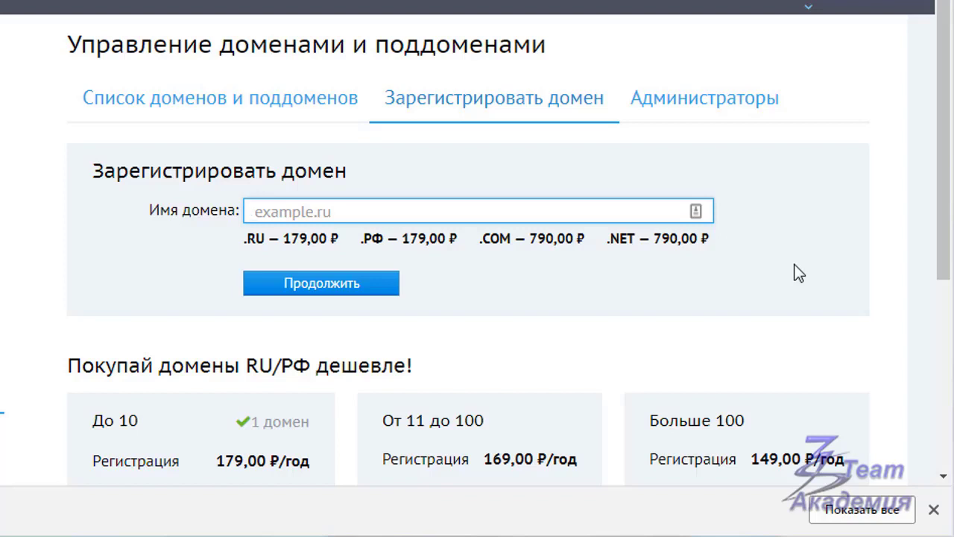
# Step: Enter the owner's full-name domain in the .ru zone and check whether it is free
pyautogui.click(284, 202)
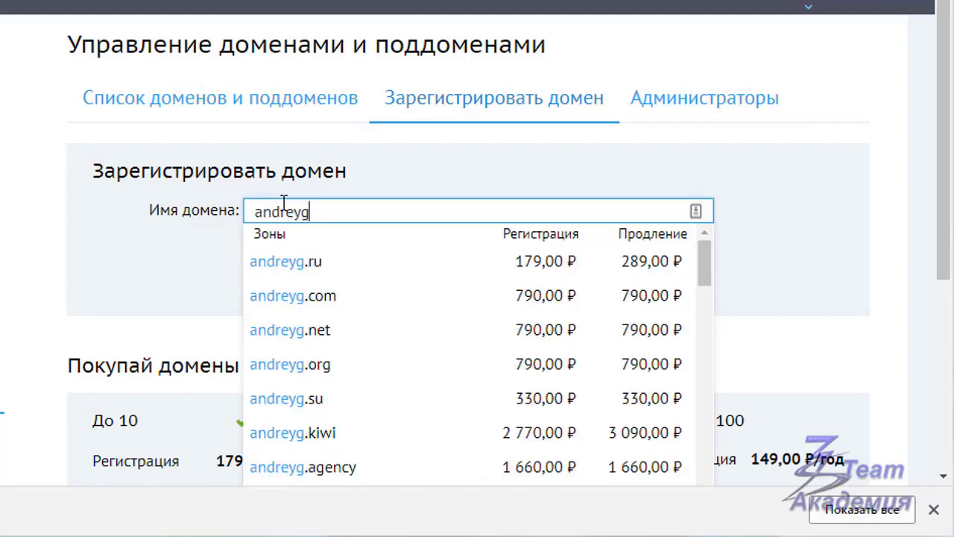
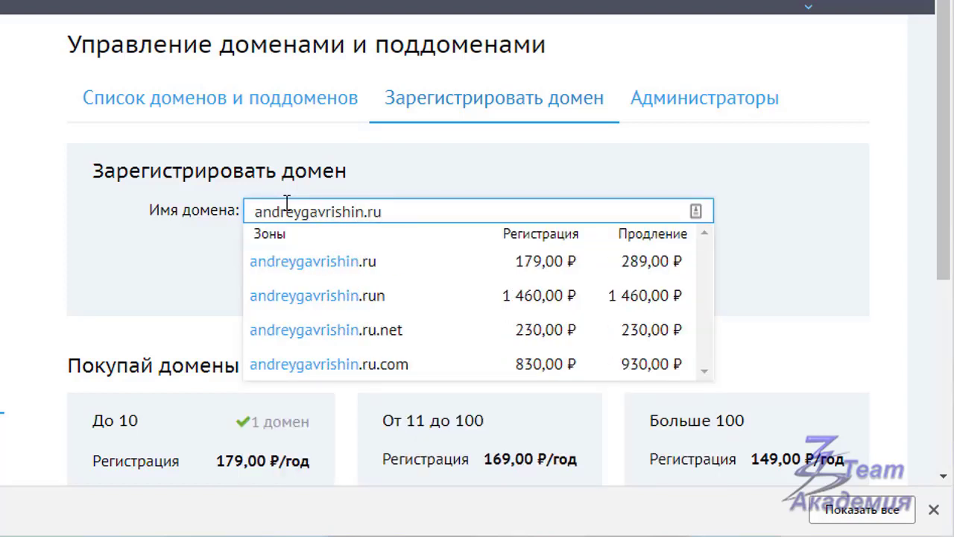
pyautogui.click(794, 268)
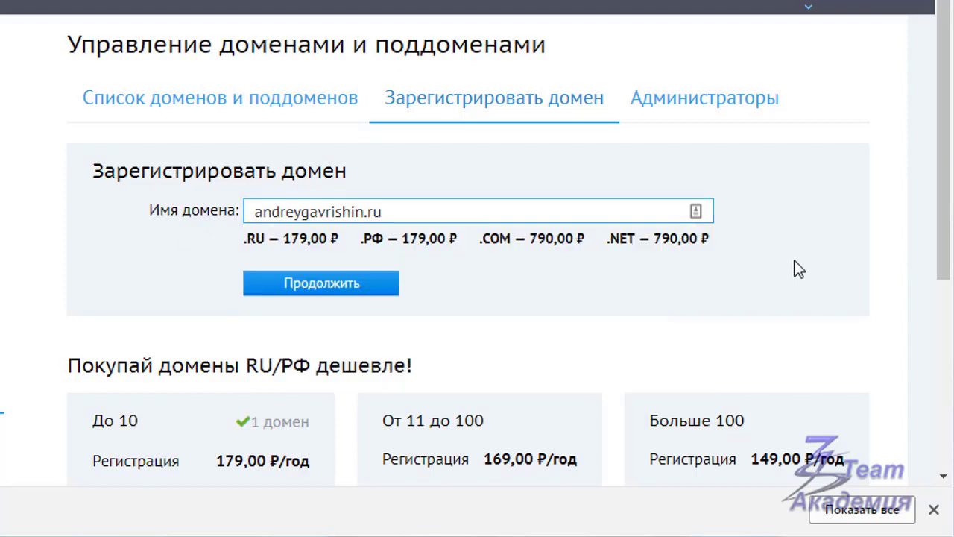
pyautogui.click(326, 293)
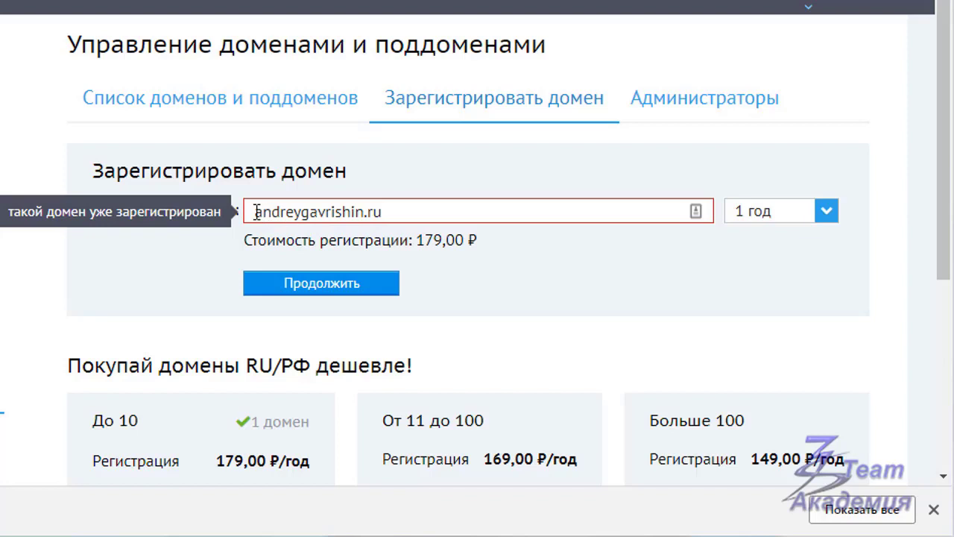
pyautogui.moveTo(255, 212); pyautogui.dragTo(305, 213)
pyautogui.rightClick(278, 215)
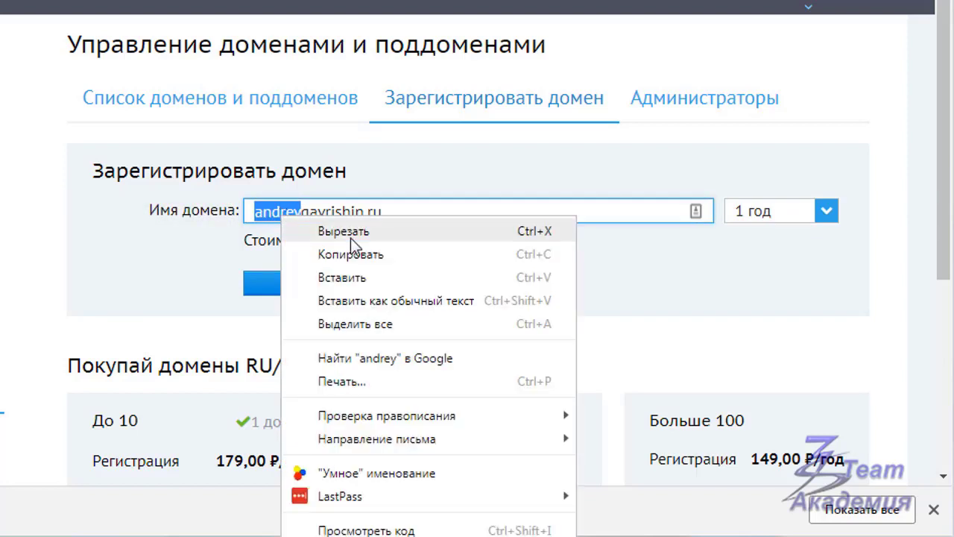
pyautogui.click(350, 238)
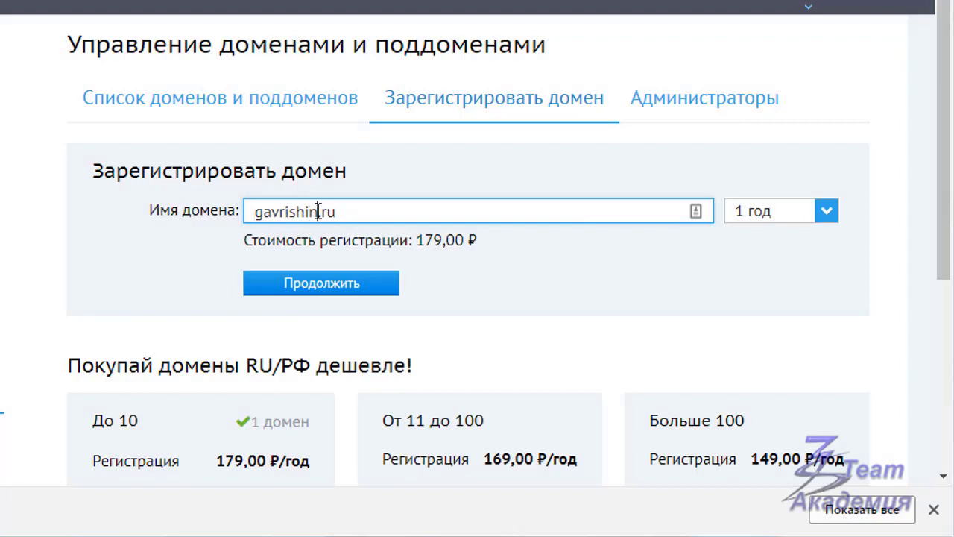
pyautogui.rightClick(315, 212)
pyautogui.click(368, 330)
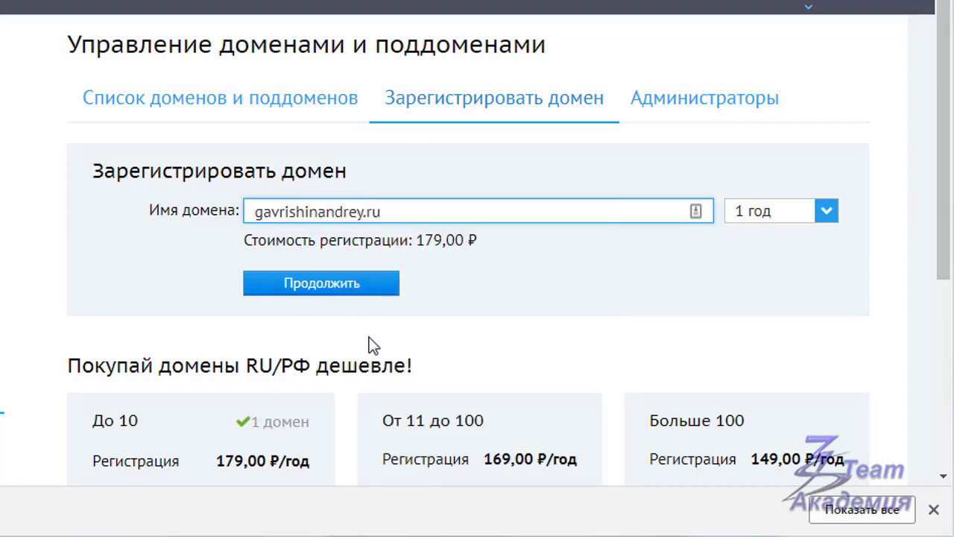
pyautogui.click(314, 292)
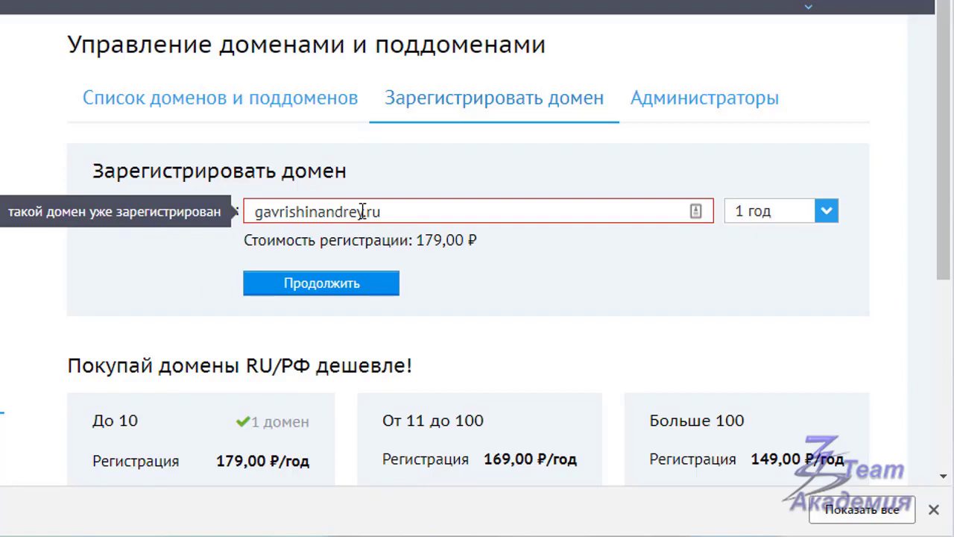
pyautogui.click(363, 212)
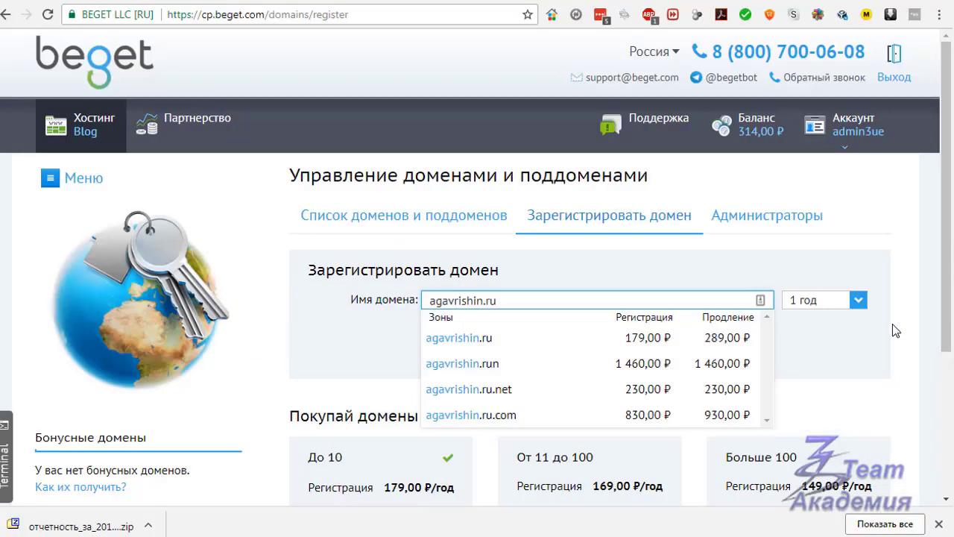
pyautogui.click(829, 277)
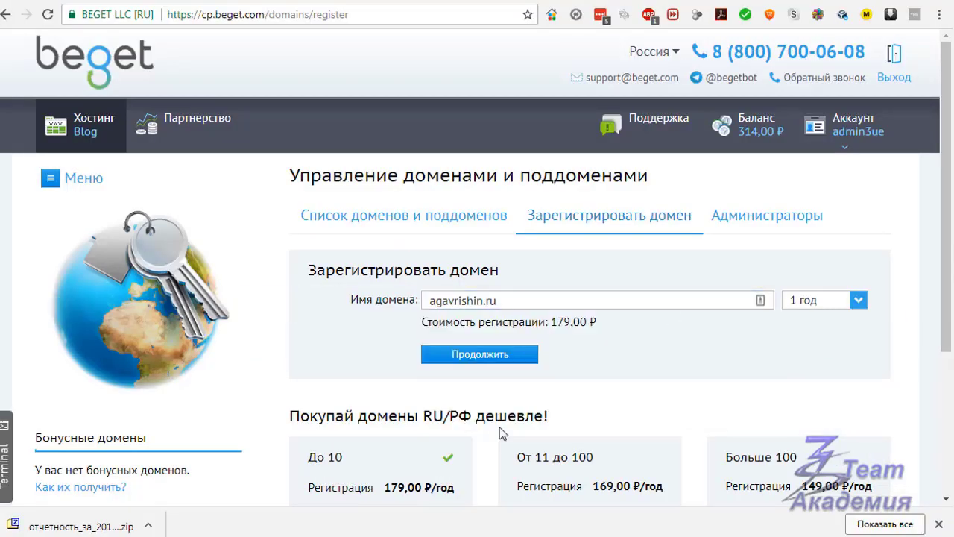
pyautogui.click(472, 355)
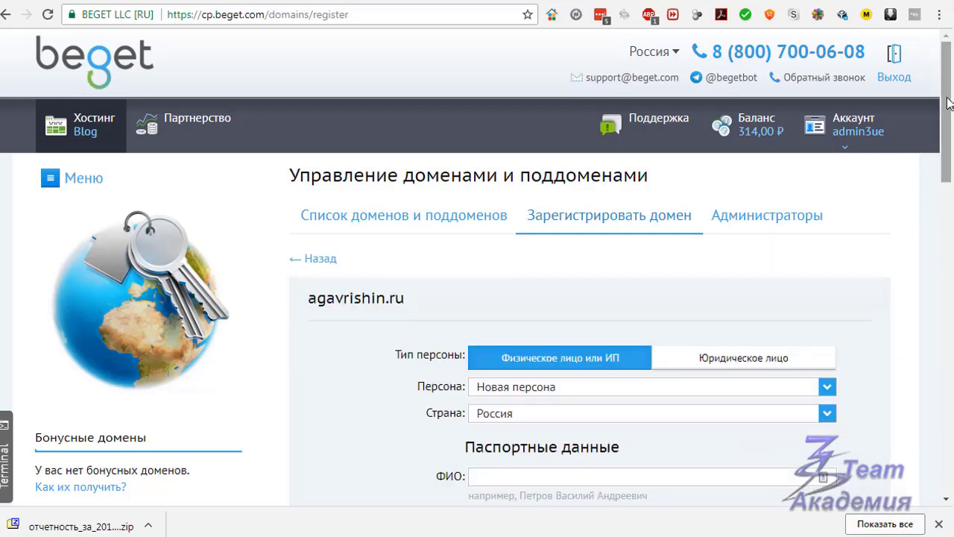
pyautogui.moveTo(948, 101); pyautogui.dragTo(951, 152)
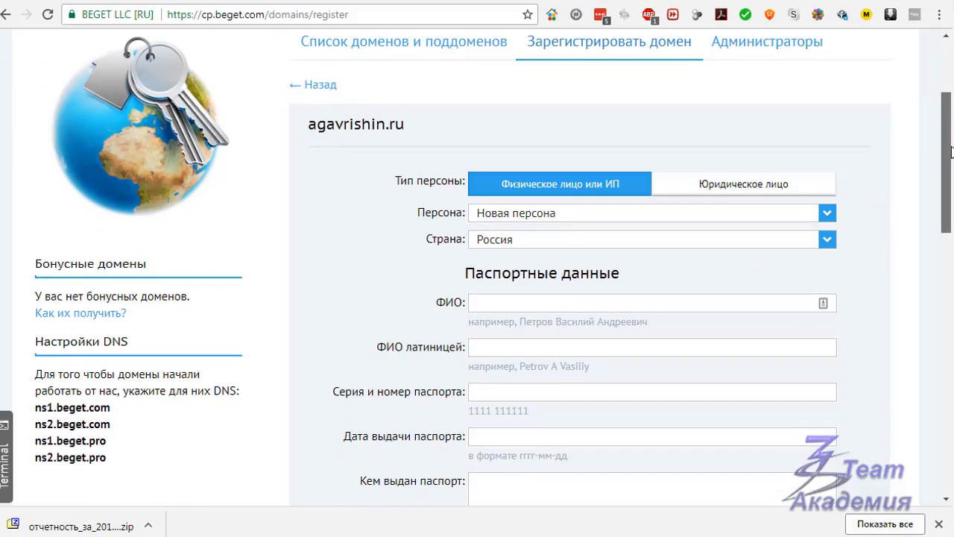
pyautogui.scroll(1, 532, 291)
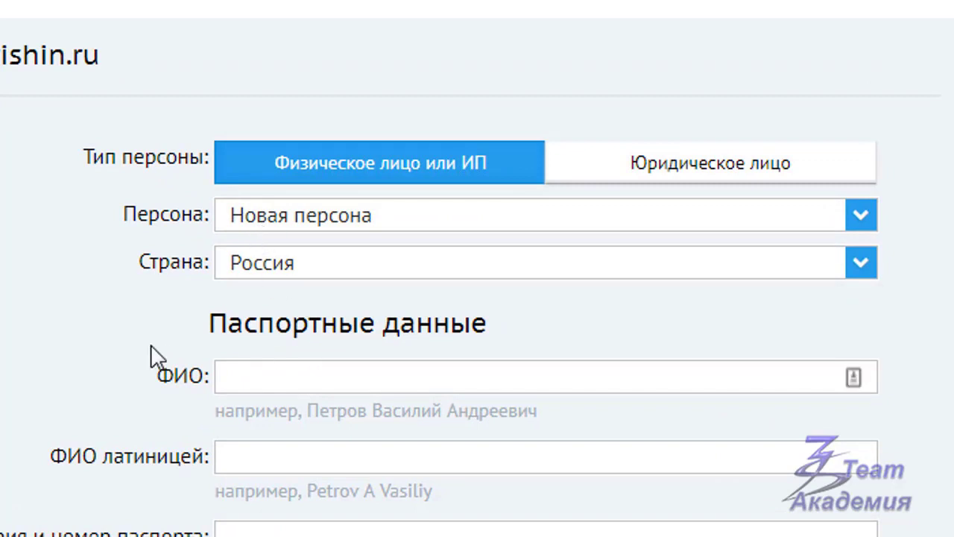
pyautogui.scroll(-1, 186, 313)
pyautogui.click(222, 483)
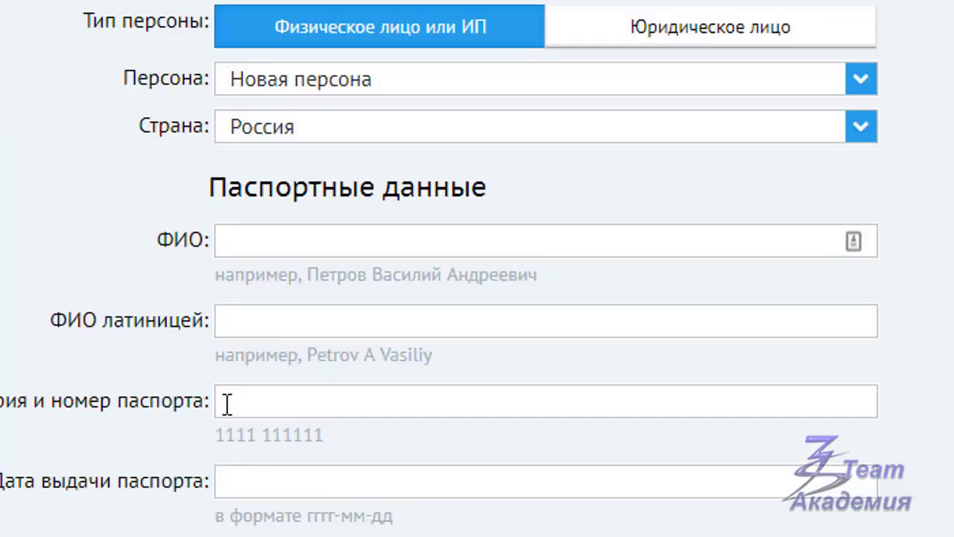
# Step: Enter the owner's full name in ФИО and correct the last letter of the Latin spelling
pyautogui.click(276, 242)
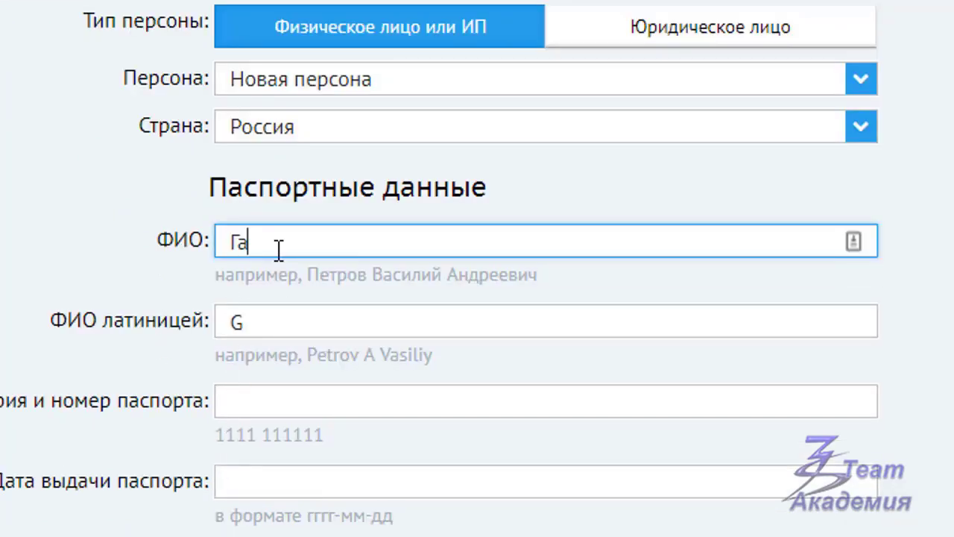
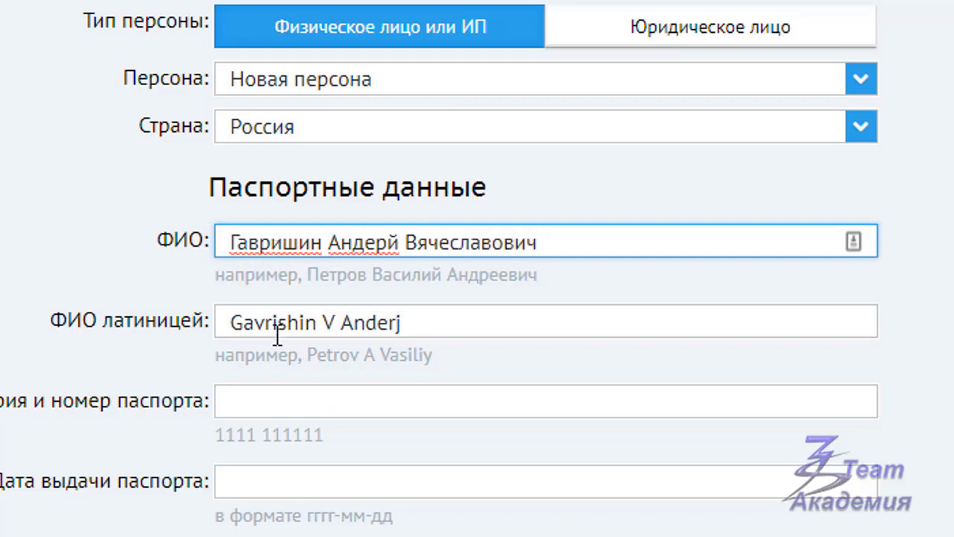
pyautogui.click(410, 325)
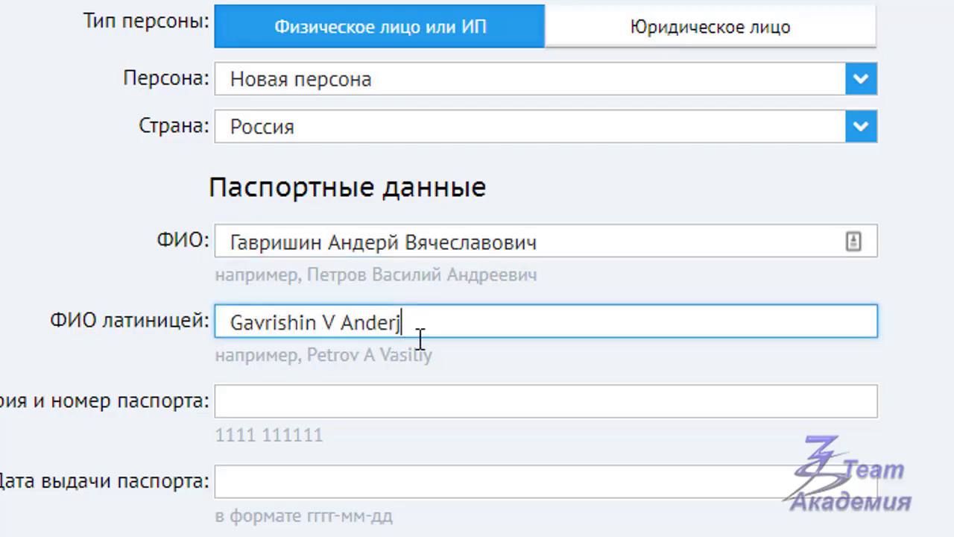
pyautogui.press('BackSpace')
pyautogui.write('н')
pyautogui.press('BackSpace')
pyautogui.write('y')
pyautogui.scroll(-2, 919, 315)
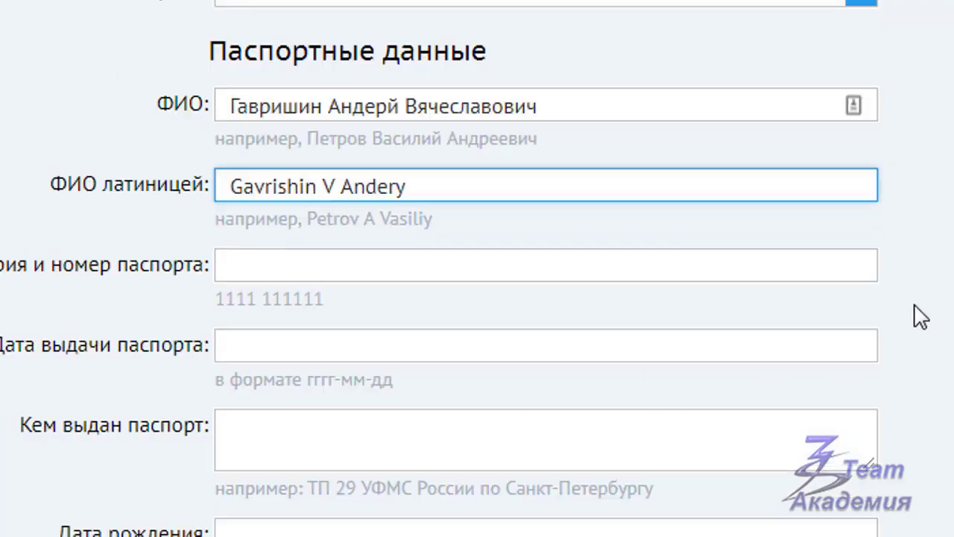
# Step: Fill in the owner's passport series, number and issue date, then continue
pyautogui.click(231, 264)
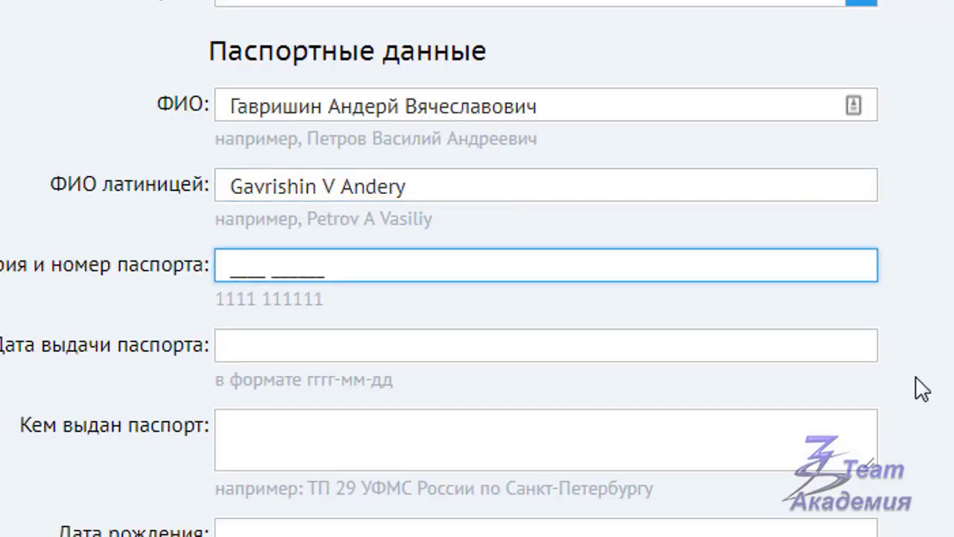
pyautogui.press('Tab')
pyautogui.write('2015')
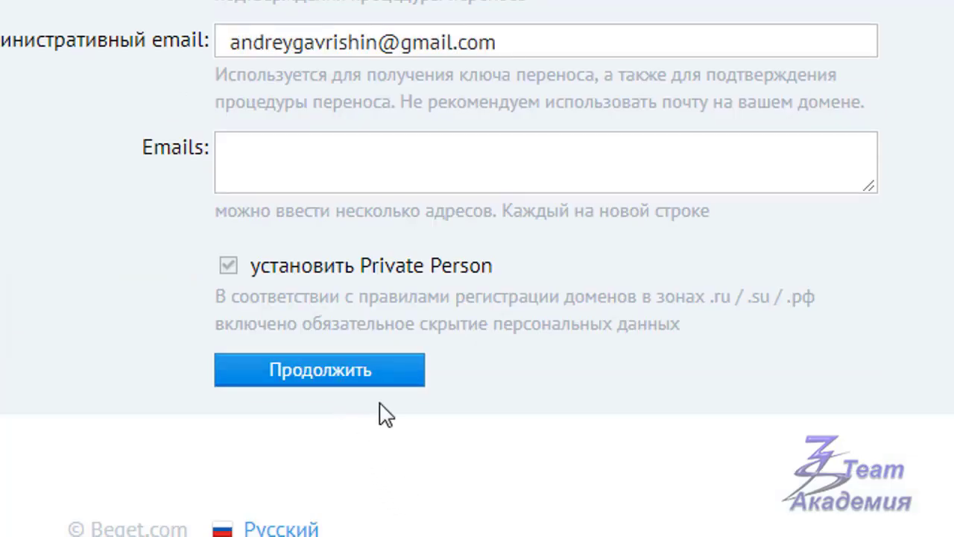
pyautogui.click(376, 372)
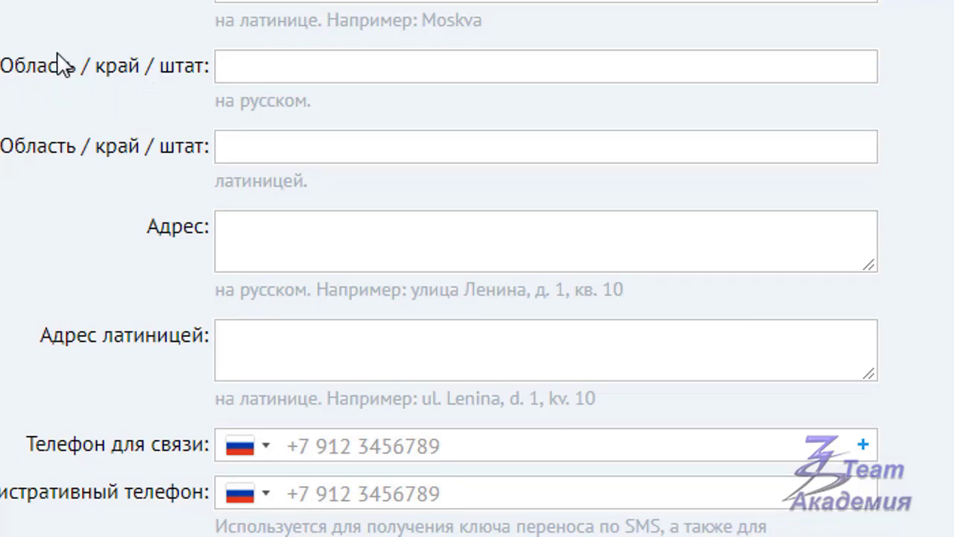
# Step: Set the Область / край / штат field to Москва
pyautogui.click(227, 68)
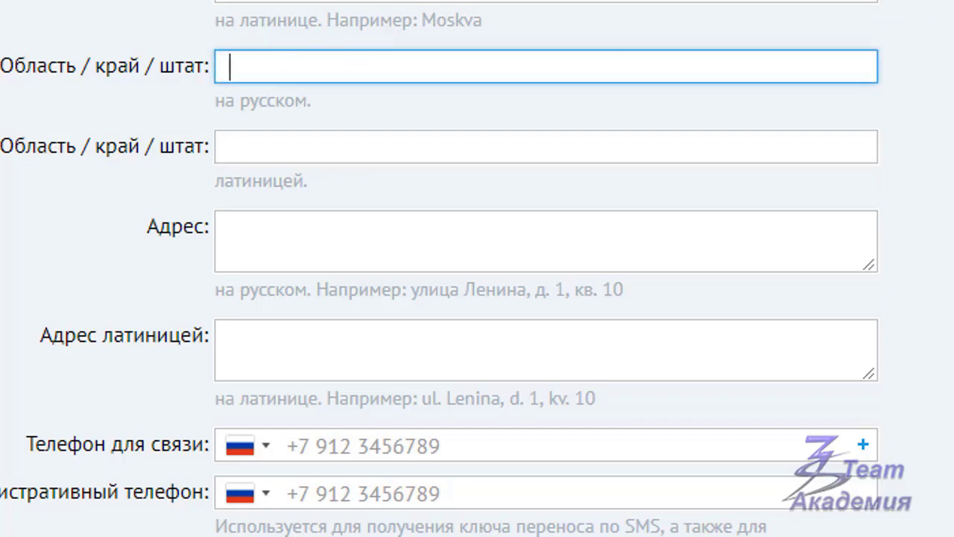
pyautogui.write('Москва')
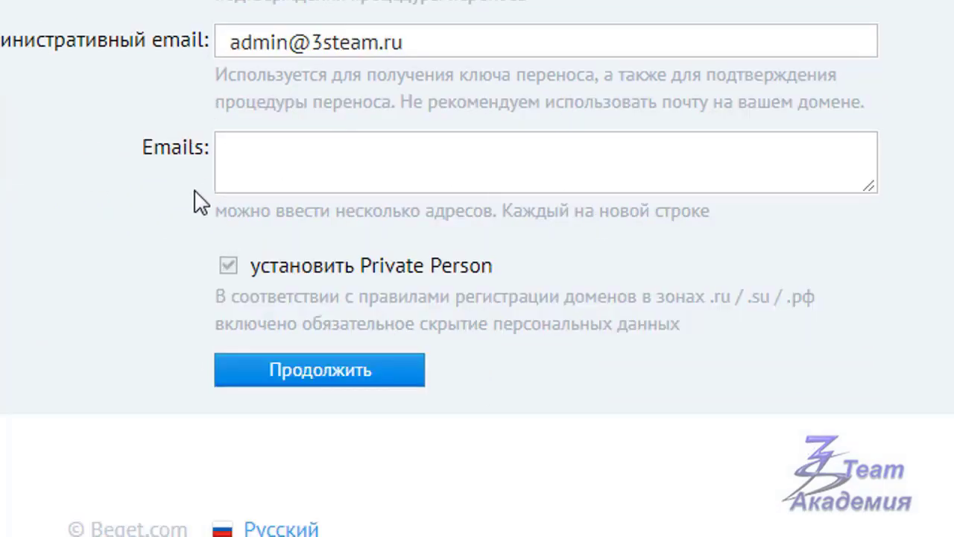
pyautogui.click(231, 153)
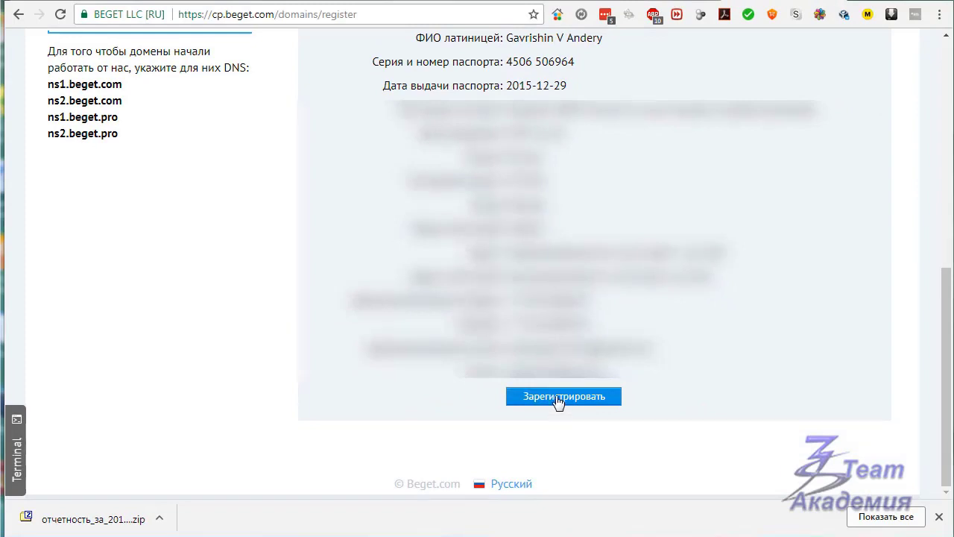
pyautogui.click(559, 399)
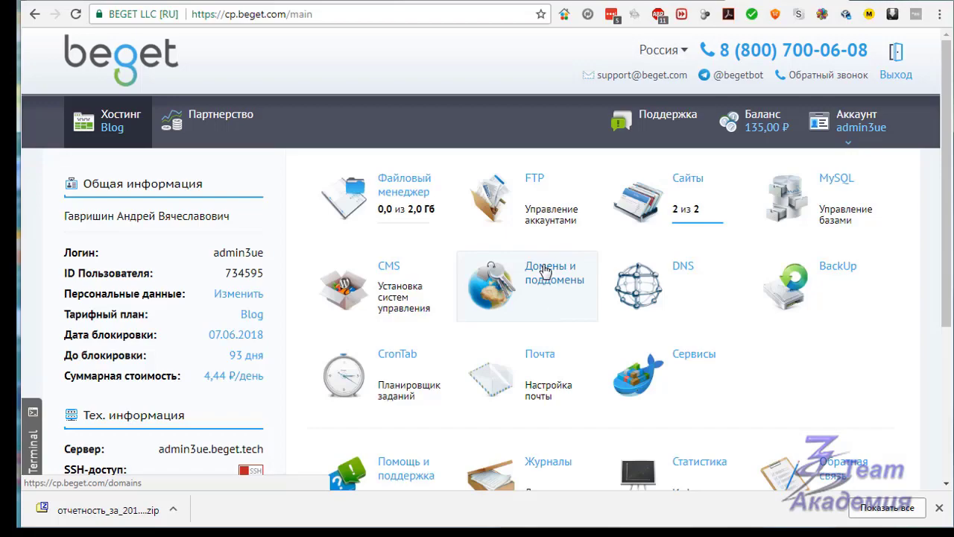
pyautogui.click(551, 269)
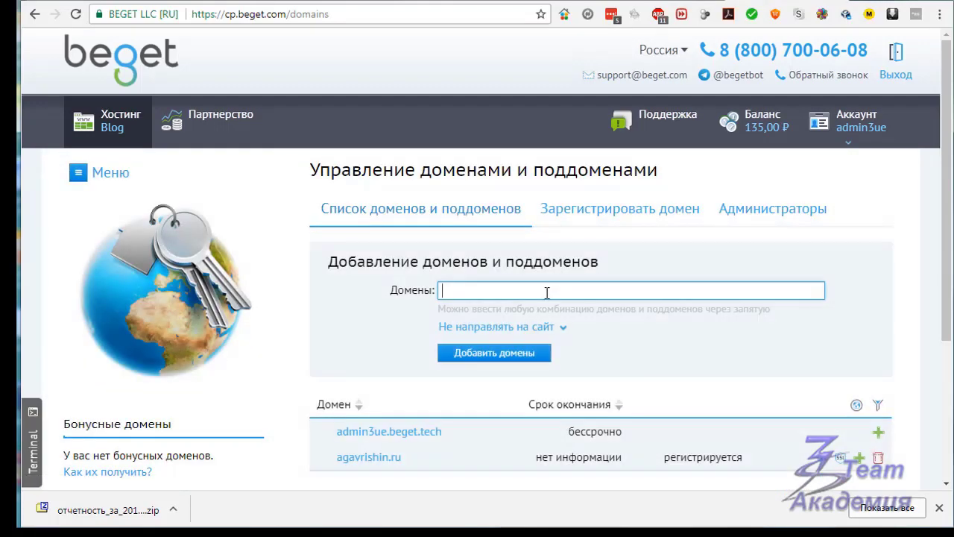
pyautogui.scroll(-3, 546, 298)
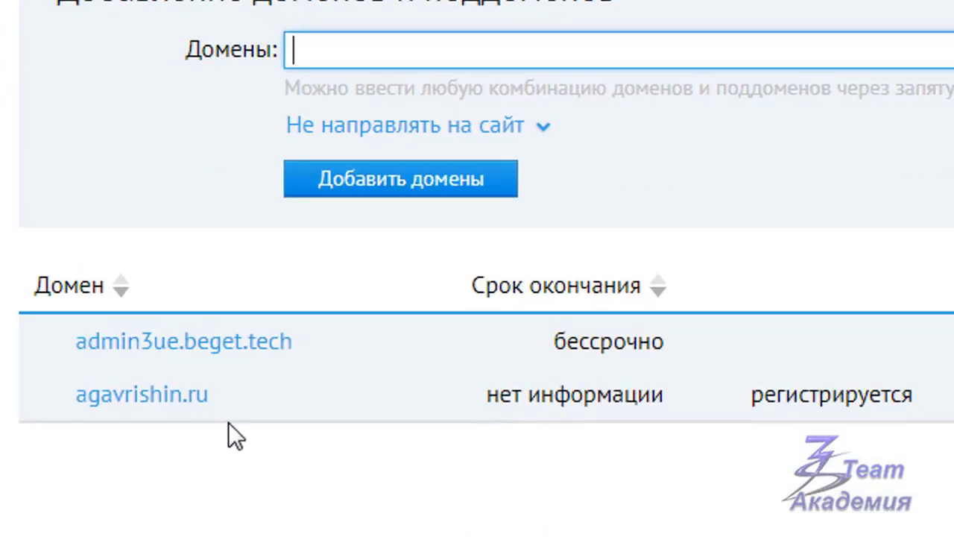